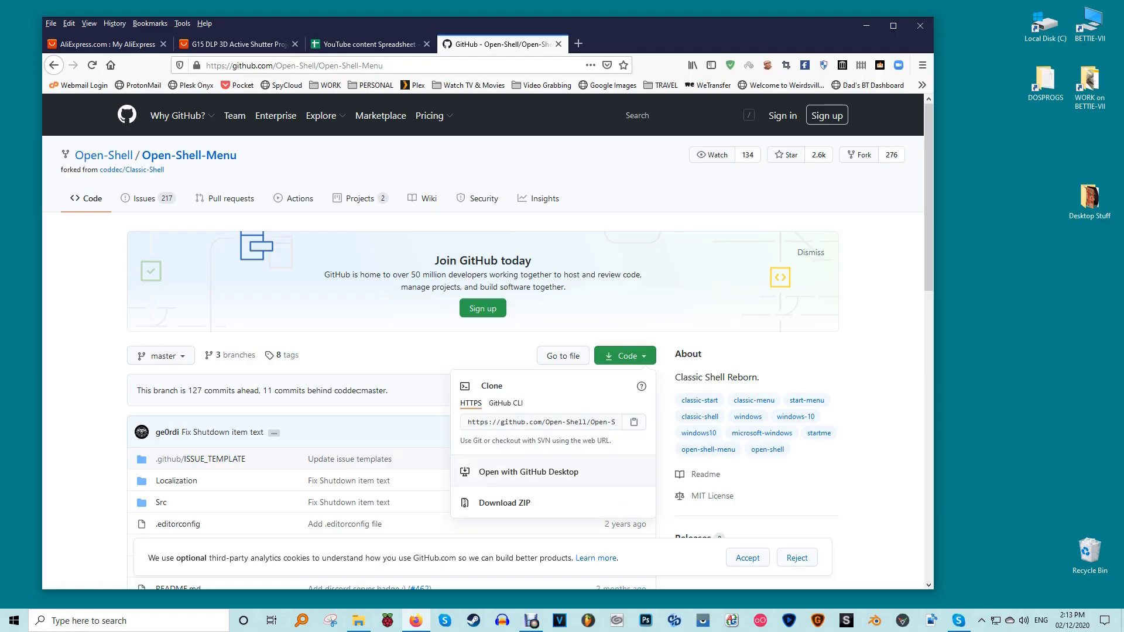
Download the repository as Open-Shell-Menu-master.zip and save it to the Desktop.
left_click(503, 502)
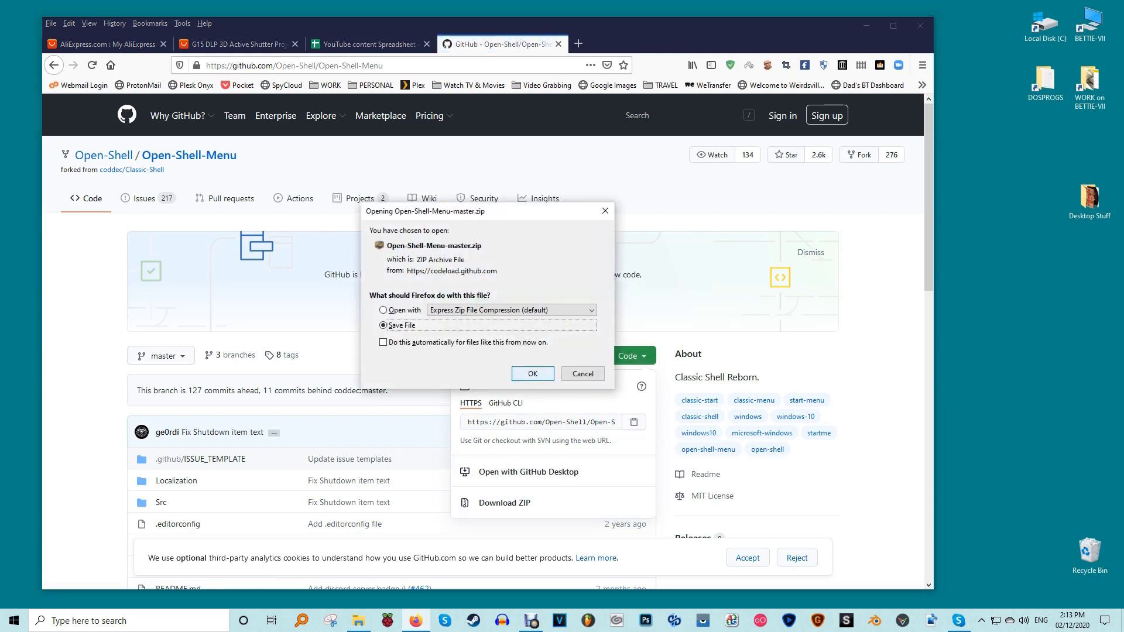
key("Return")
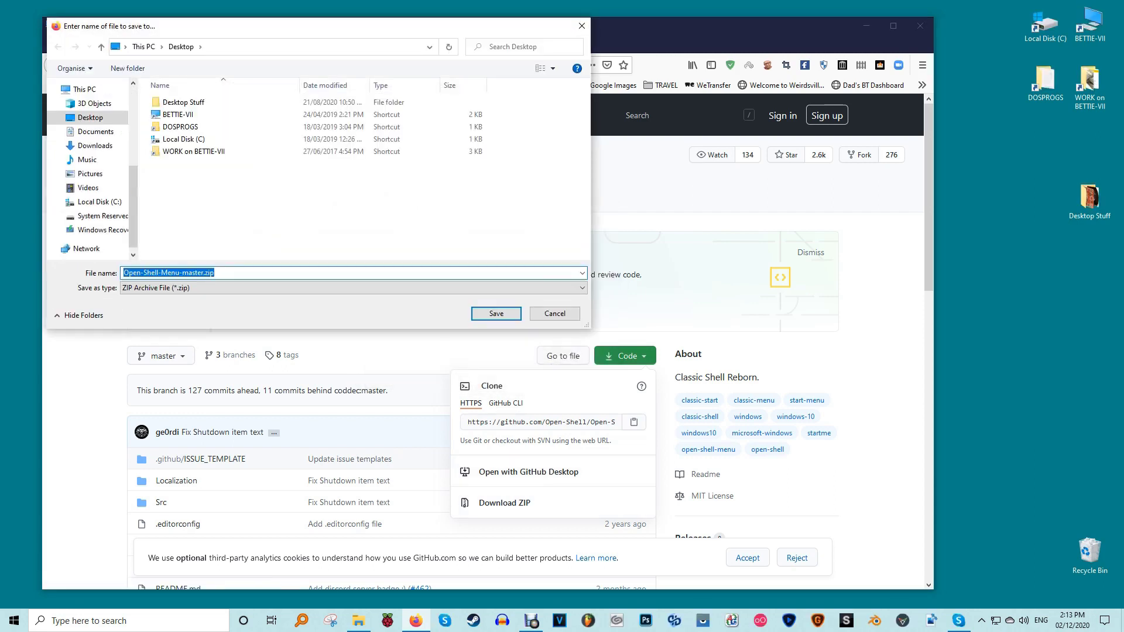
left_click(497, 315)
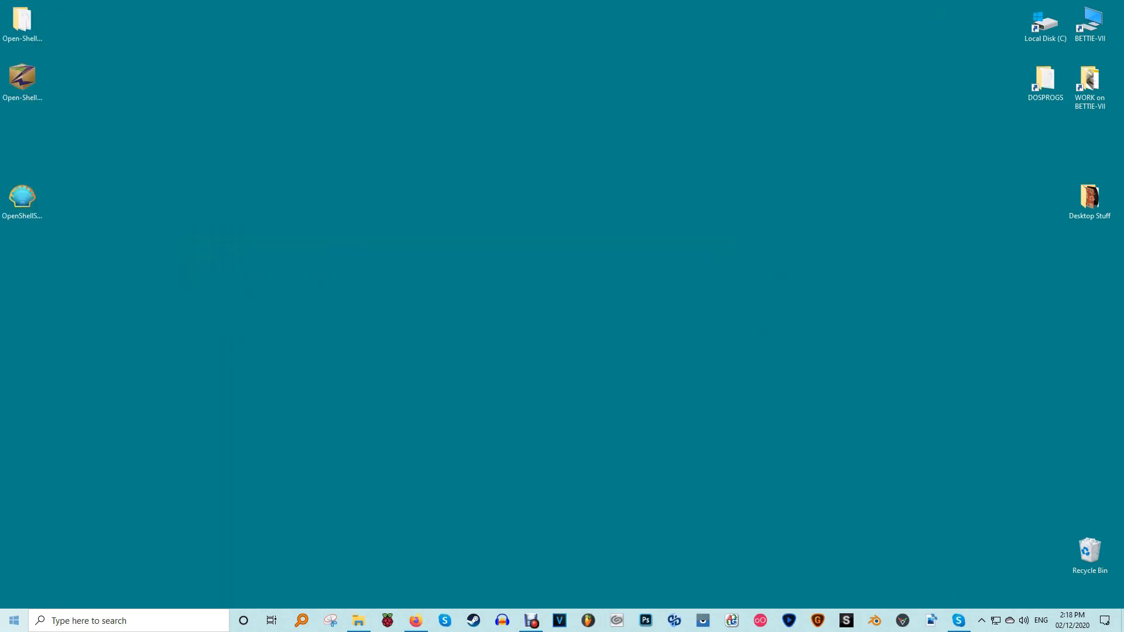
Open Settings for Open-Shell Menu from the Start button's right-click menu.
right_click(14, 620)
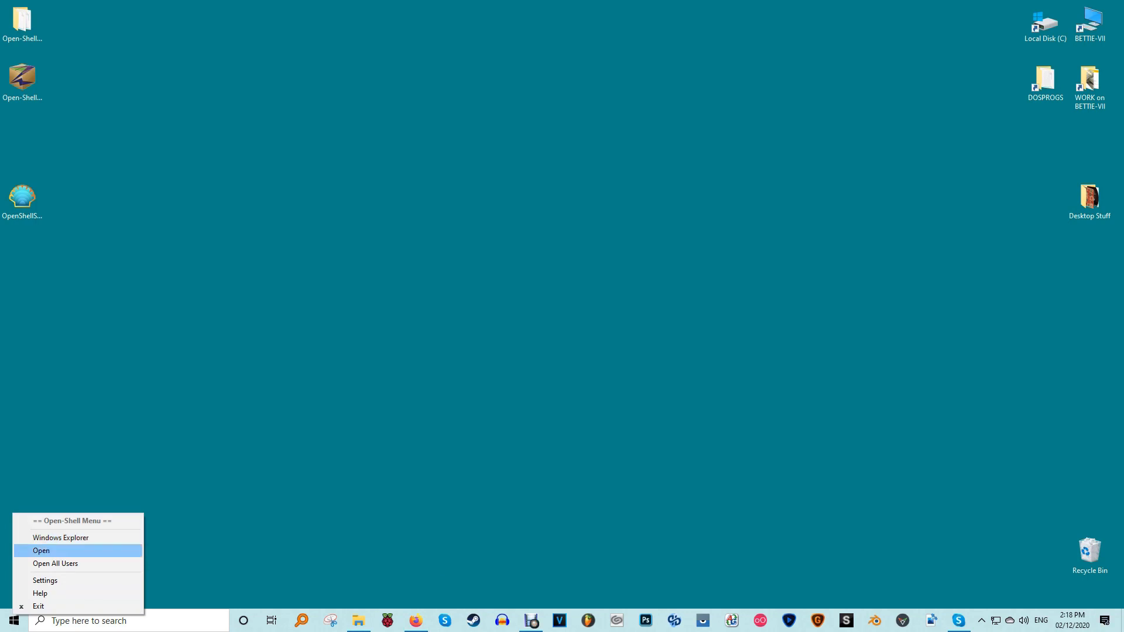
left_click(45, 580)
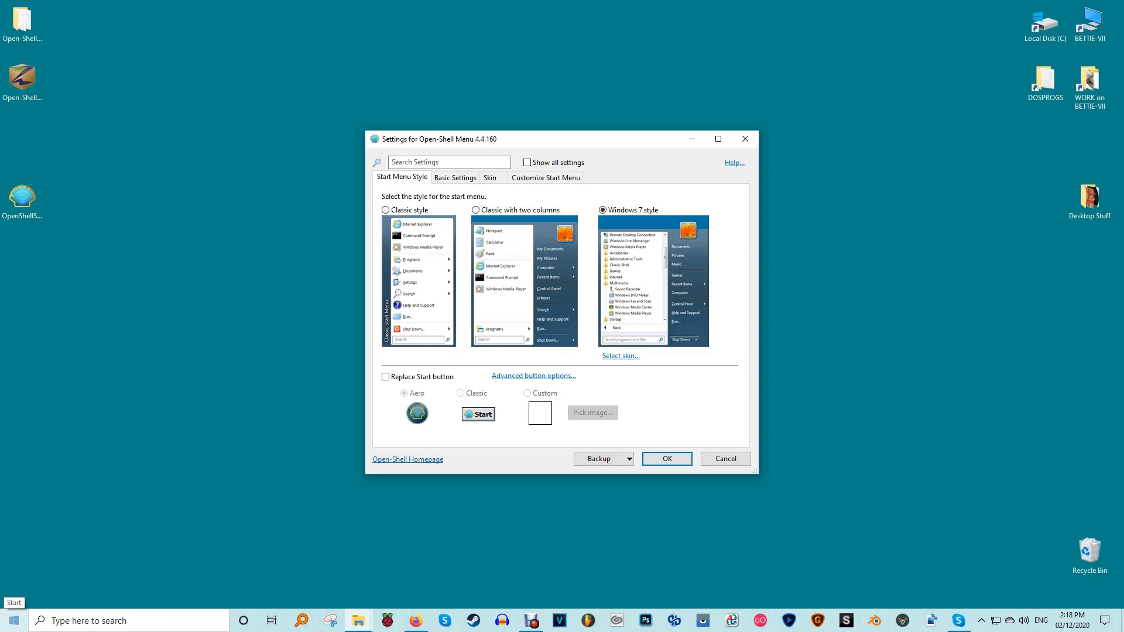
Preview the current start menu, then replace the Start button with the Classic button.
left_click(14, 620)
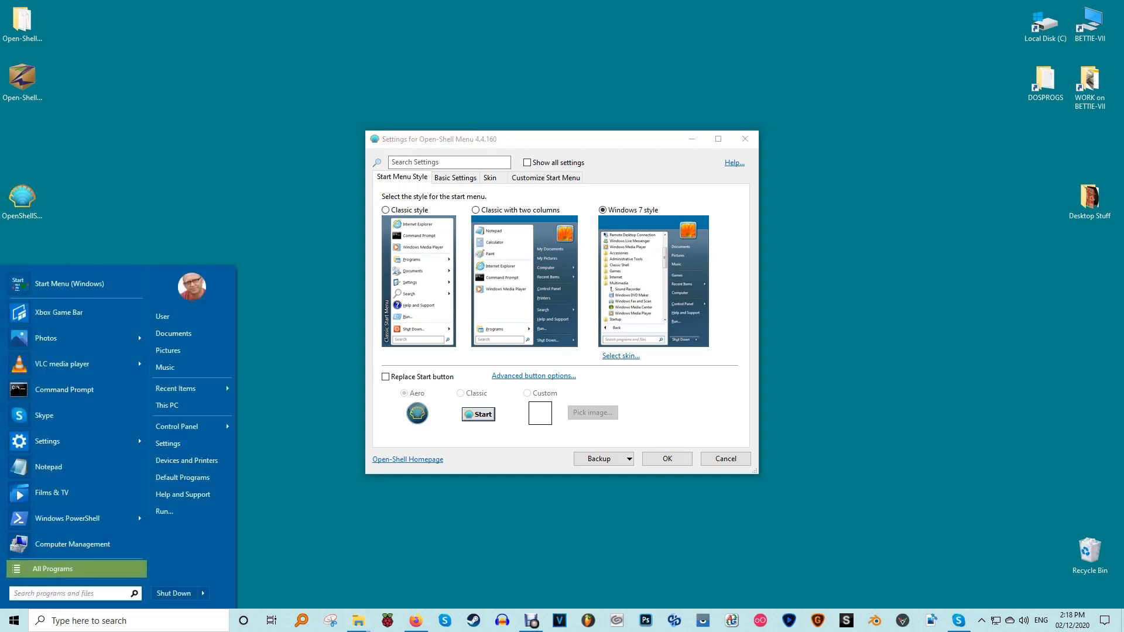
left_click(14, 620)
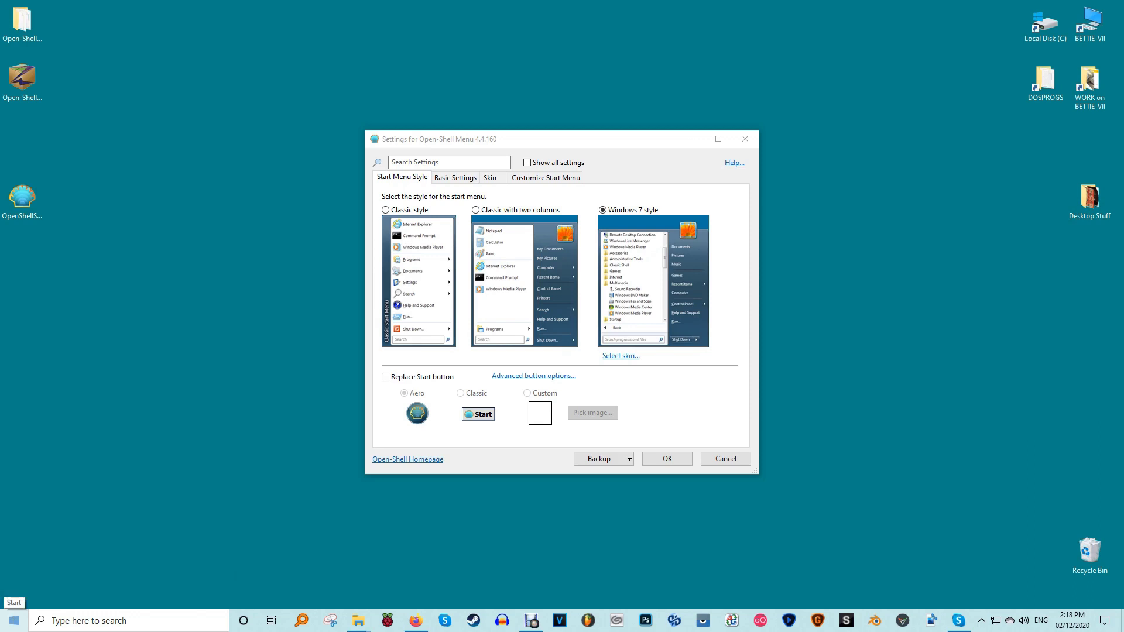
left_click(14, 620)
left_click(14, 620)
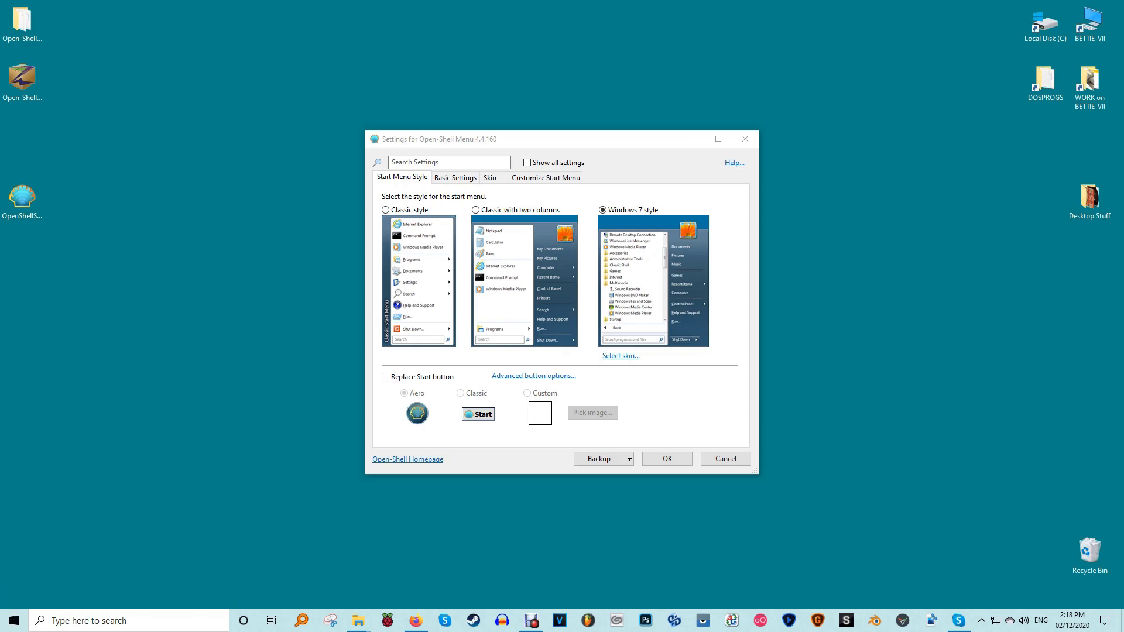
left_click(385, 376)
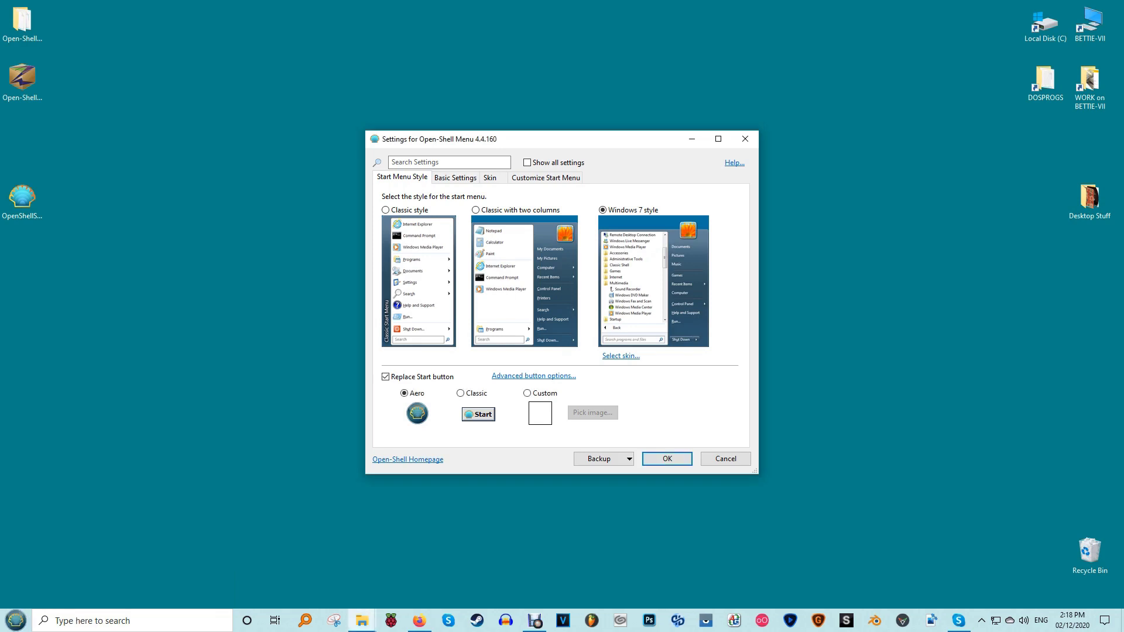
left_click(459, 393)
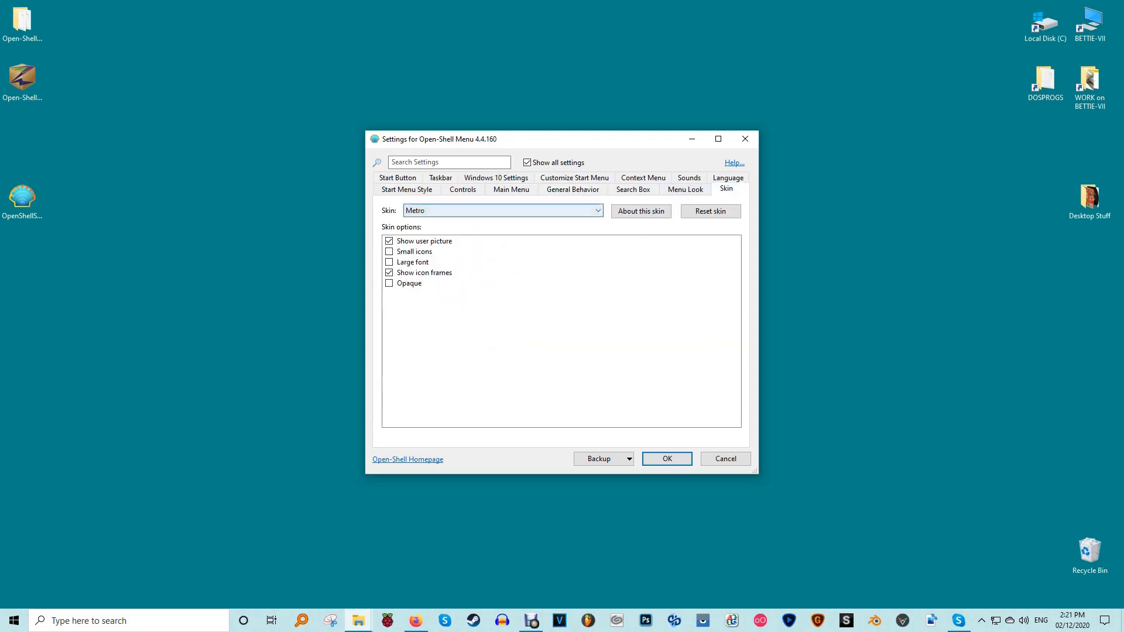
Switch the start menu skin to Classic Skin and preview it.
key("alt+Down")
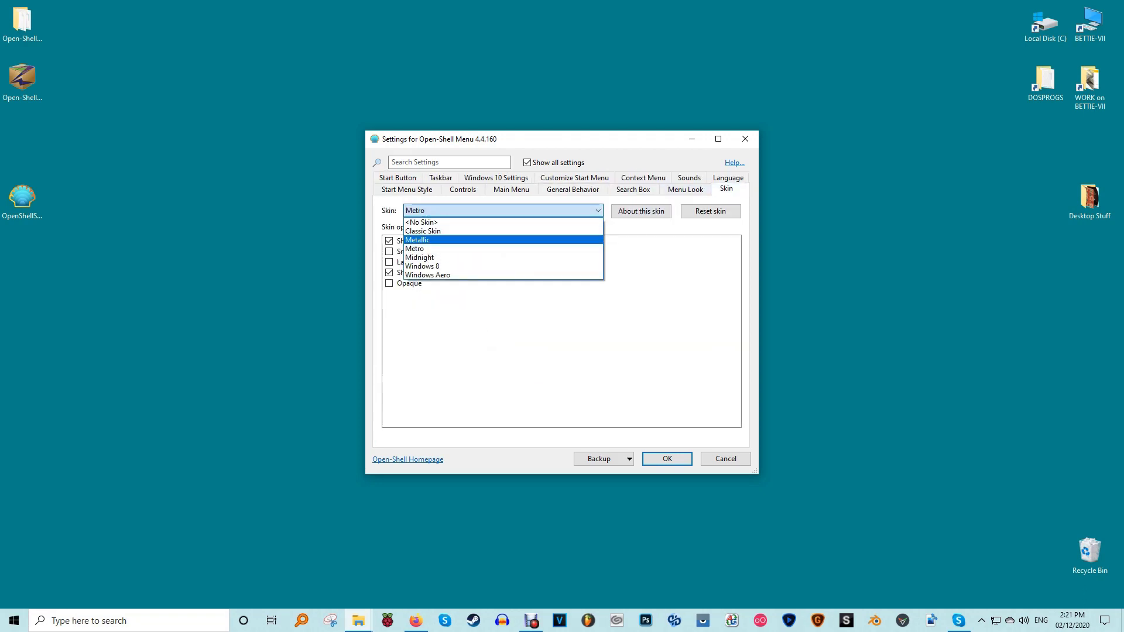
key("Up")
key("Return")
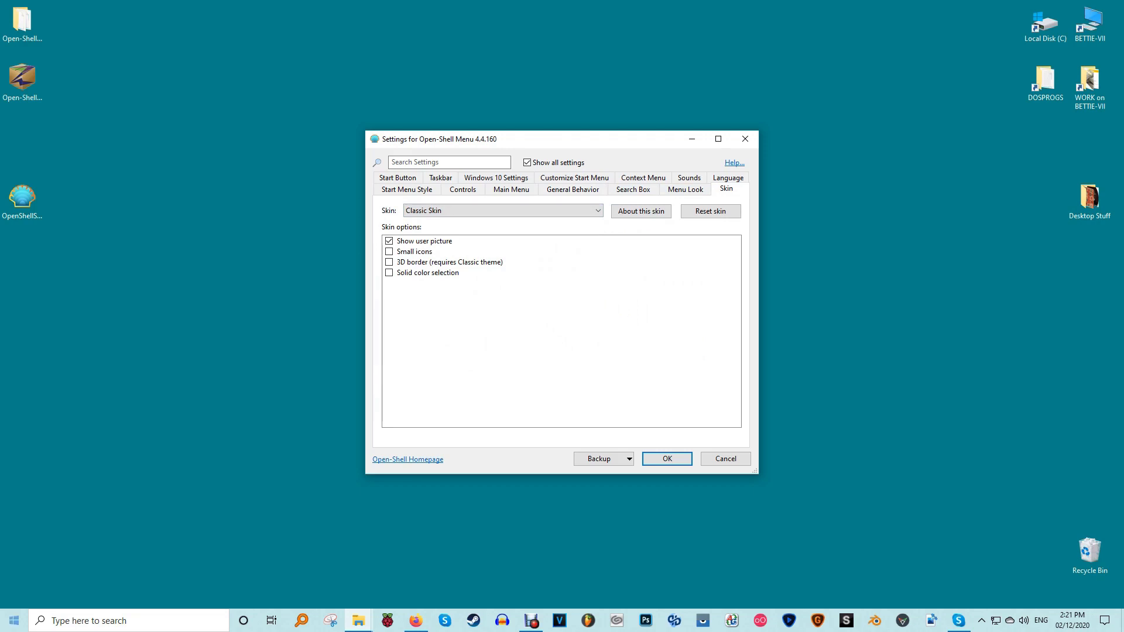
left_click(14, 620)
left_click(14, 620)
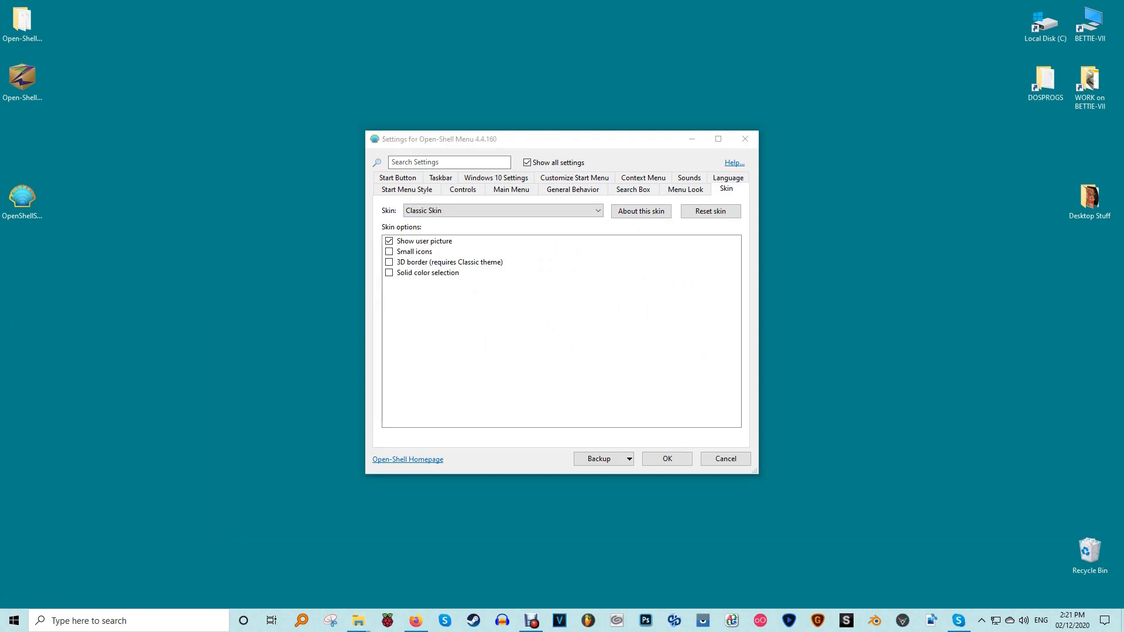
Apply the Windows 8 skin, save the settings, and preview the Windows 7 style menu.
key("alt+Tab")
key("alt+Down")
key("Down")
key("Down")
key("Down")
key("Down")
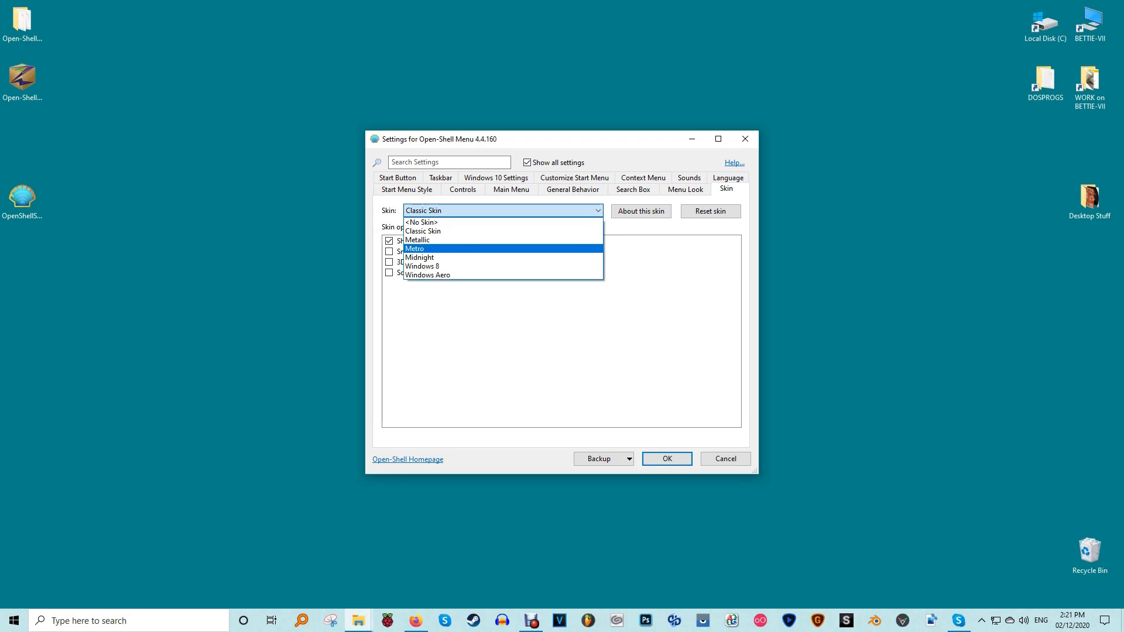
key("Return")
left_click(14, 621)
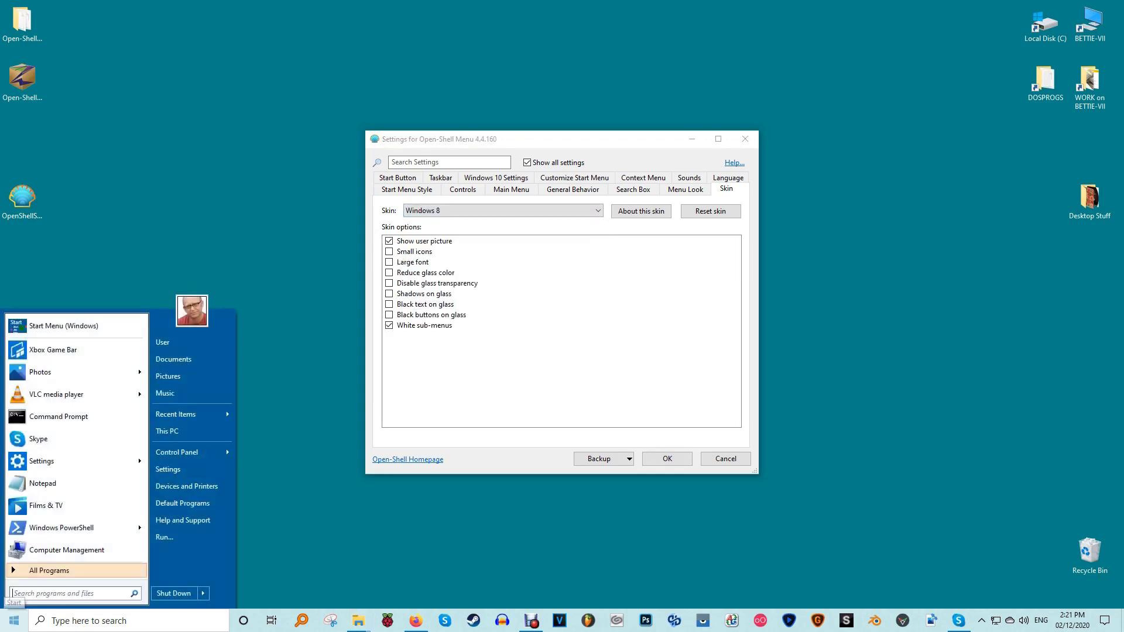
key("Escape")
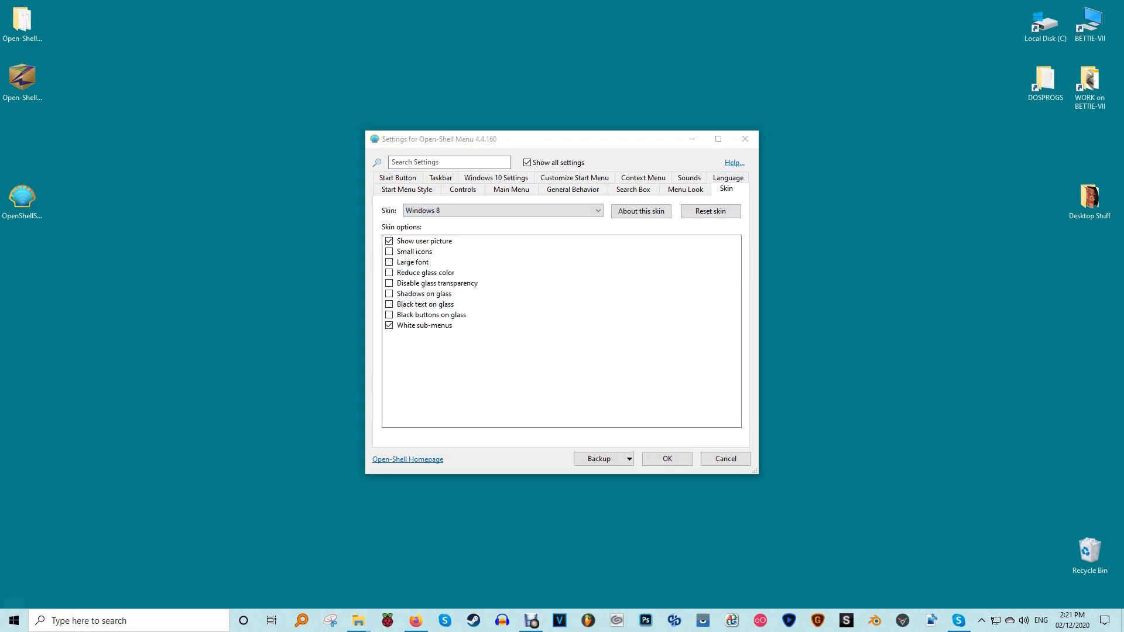
key("Return")
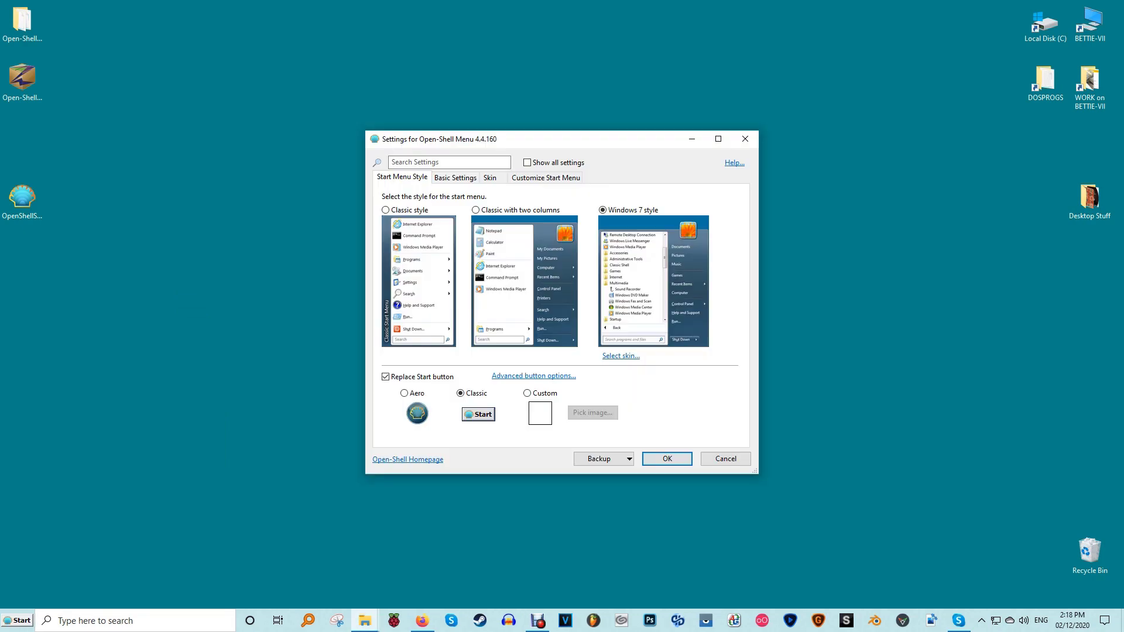
key("super")
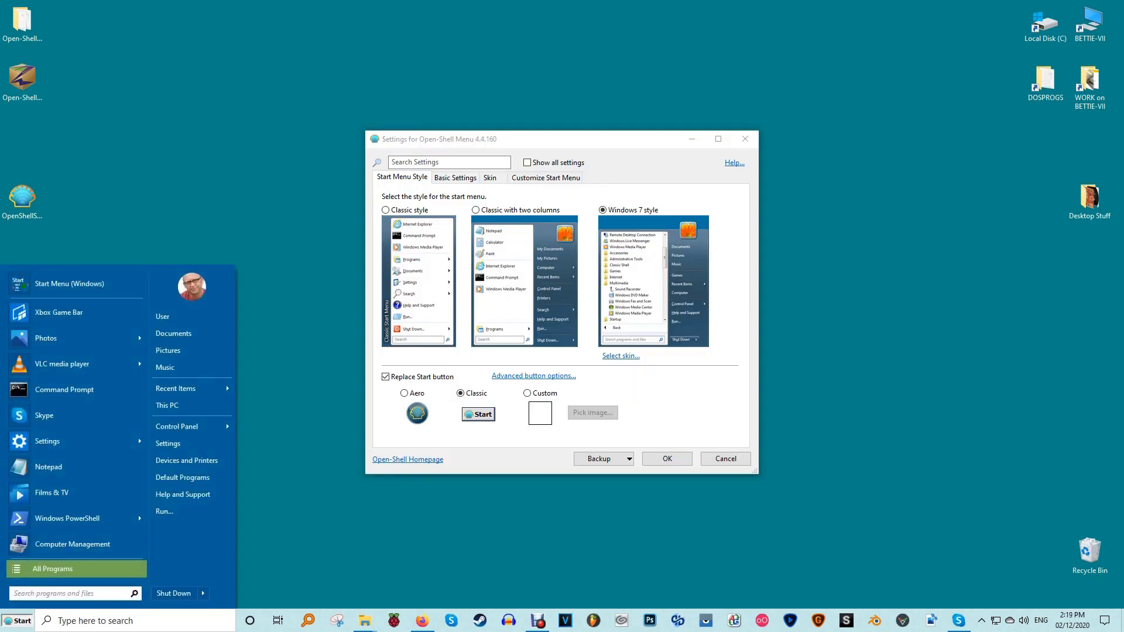
key("Escape")
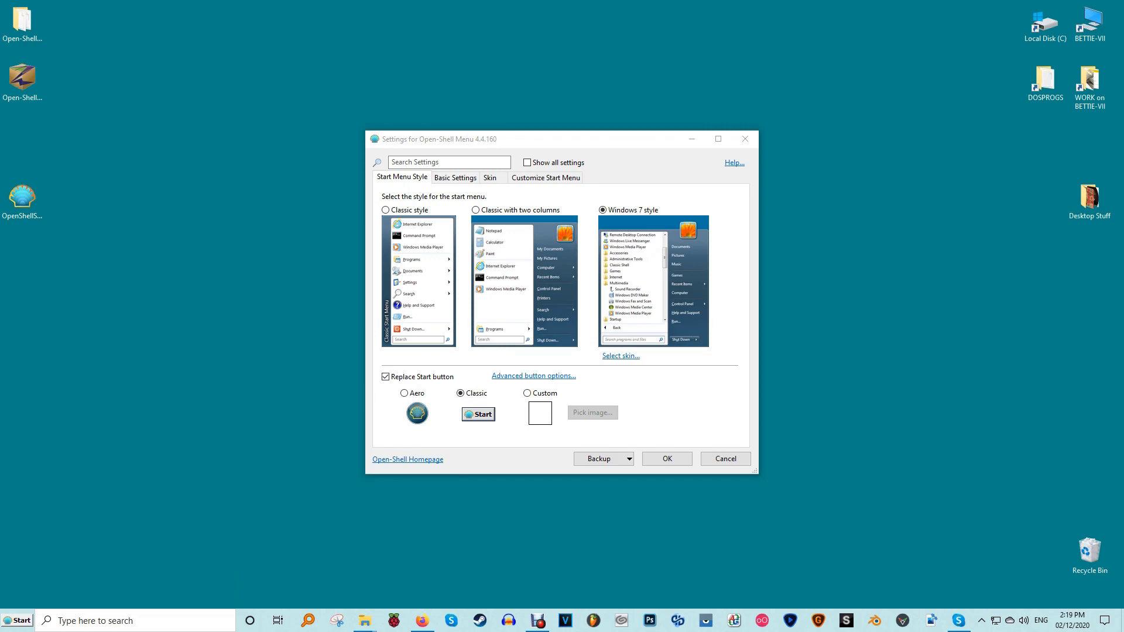
Try the Classic with two columns menu style and preview it.
left_click(475, 210)
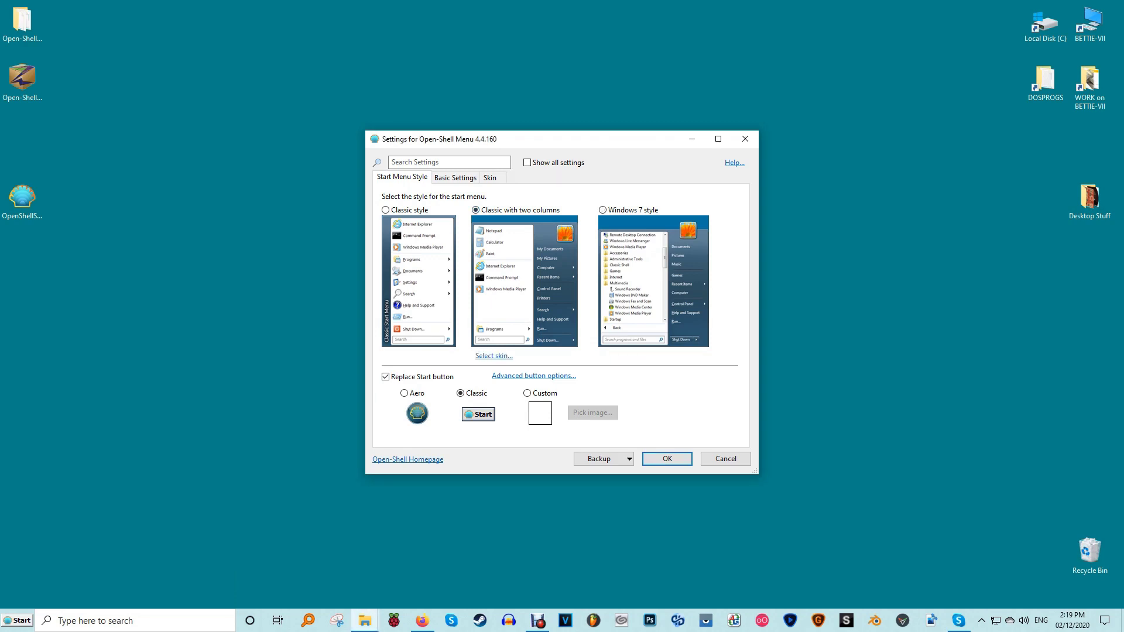
key("super")
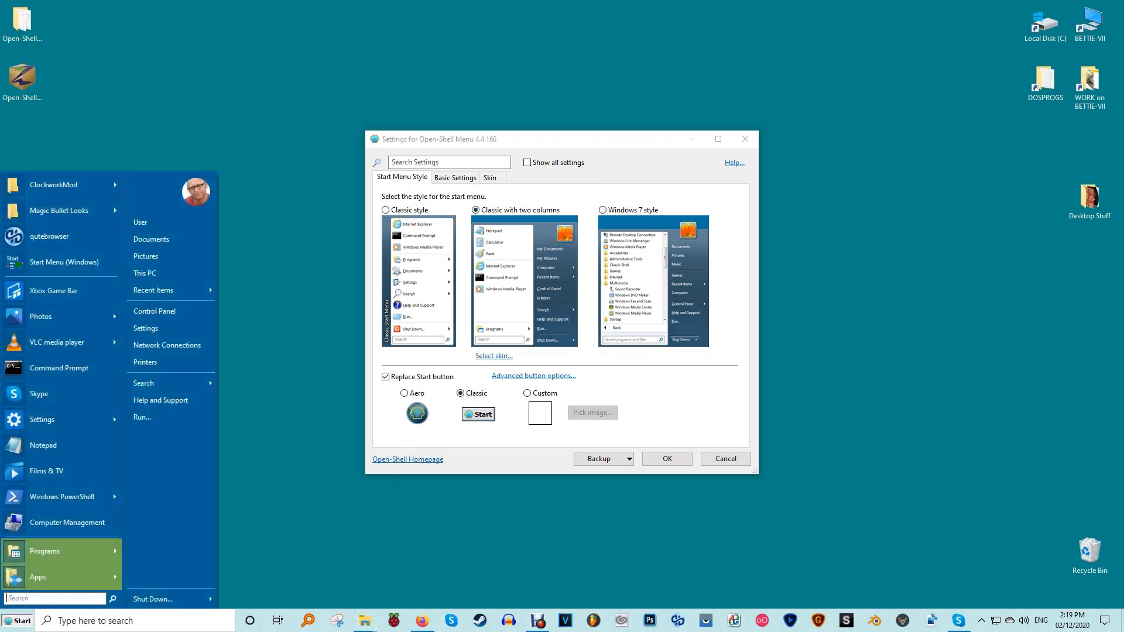
key("Escape")
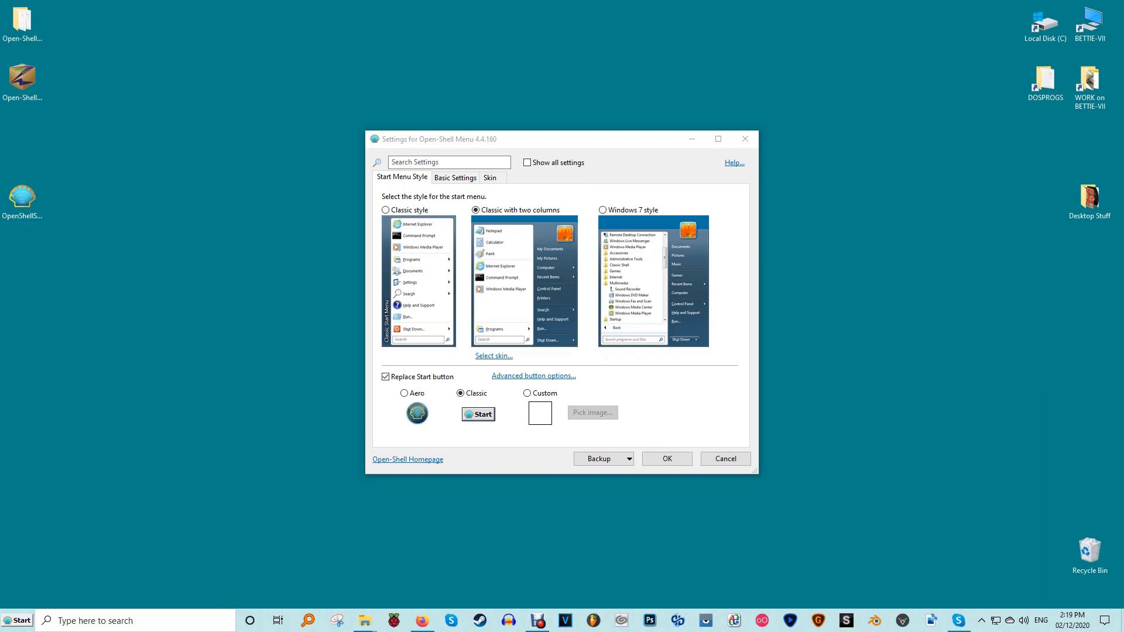
Choose the single-column Classic style and preview the resulting start menu.
left_click(385, 210)
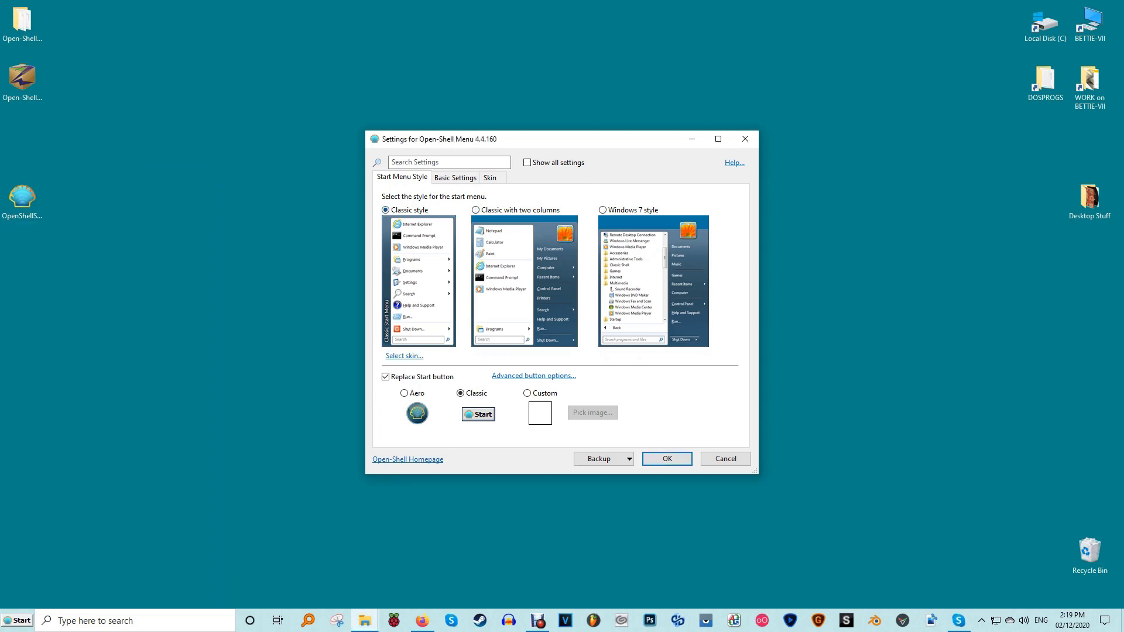
key("super")
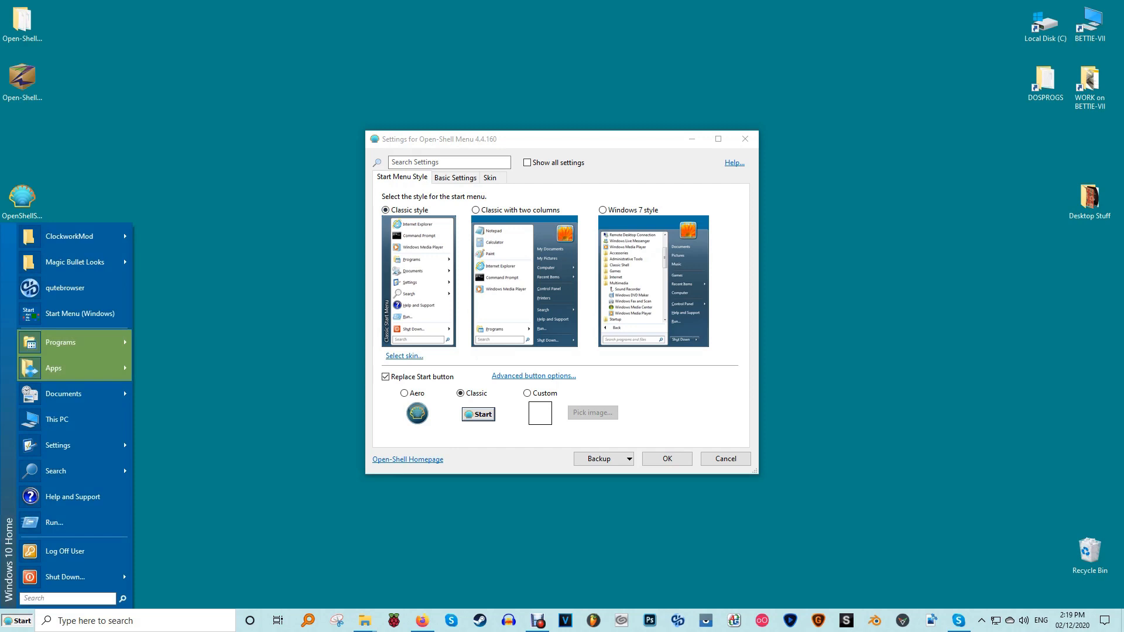
key("Escape")
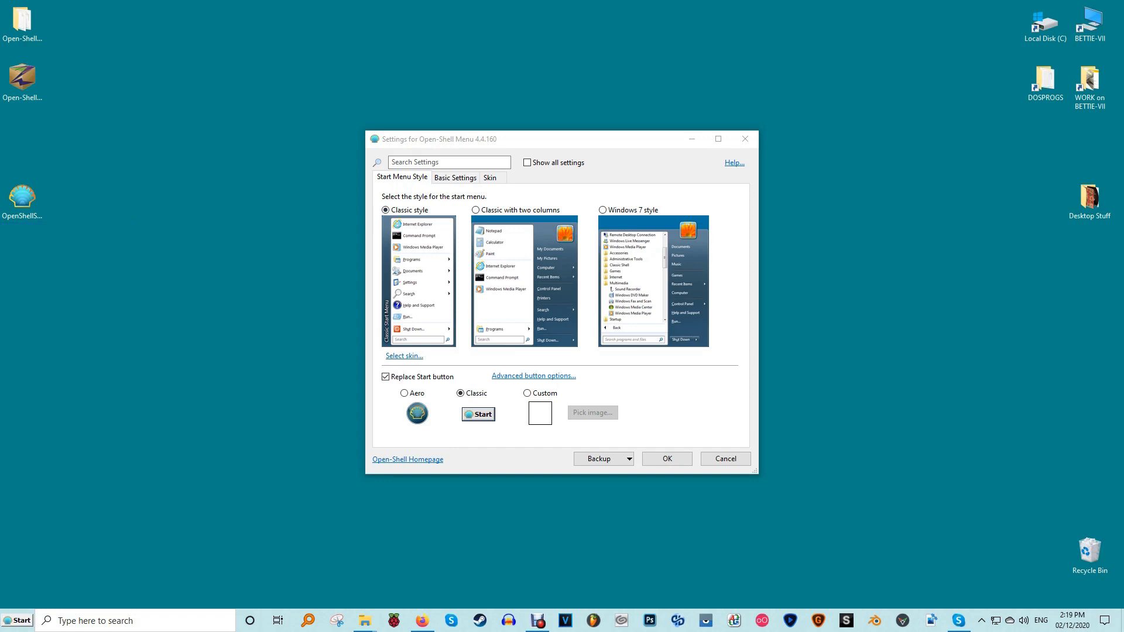
Tick Show all settings and scroll through the General Behavior options.
left_click(526, 162)
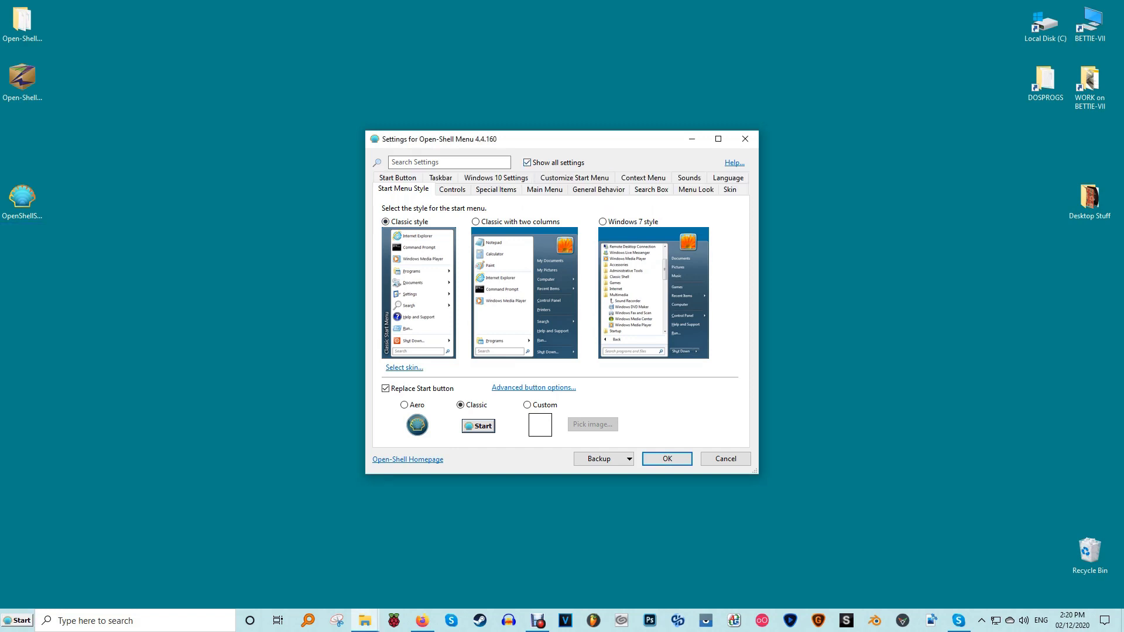
left_click(598, 189)
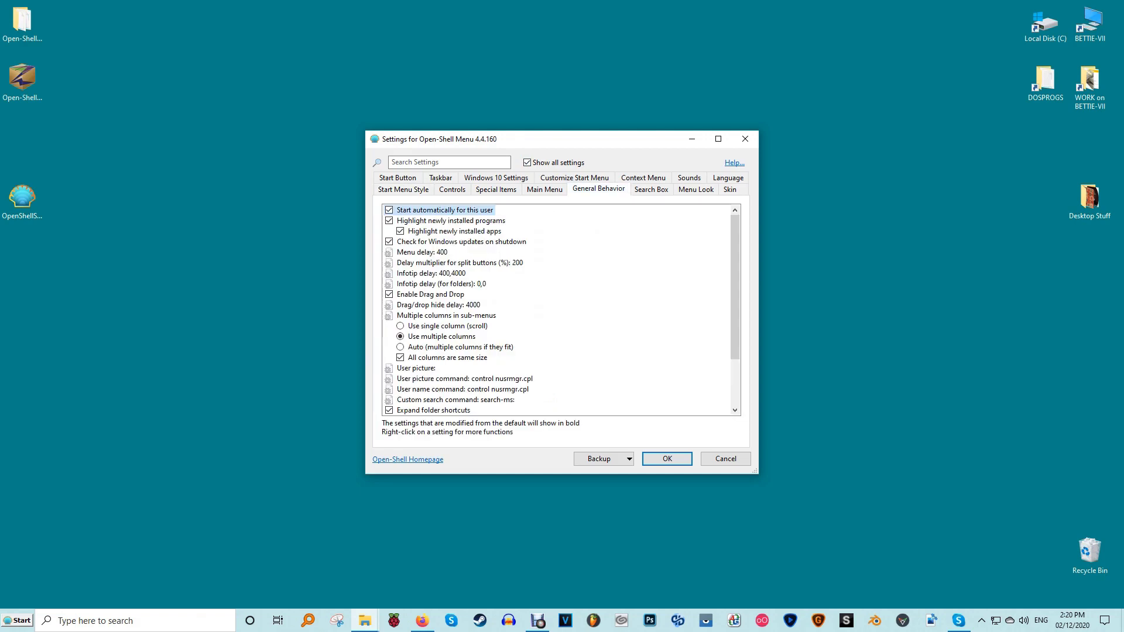
scroll(559, 310, "down", 2)
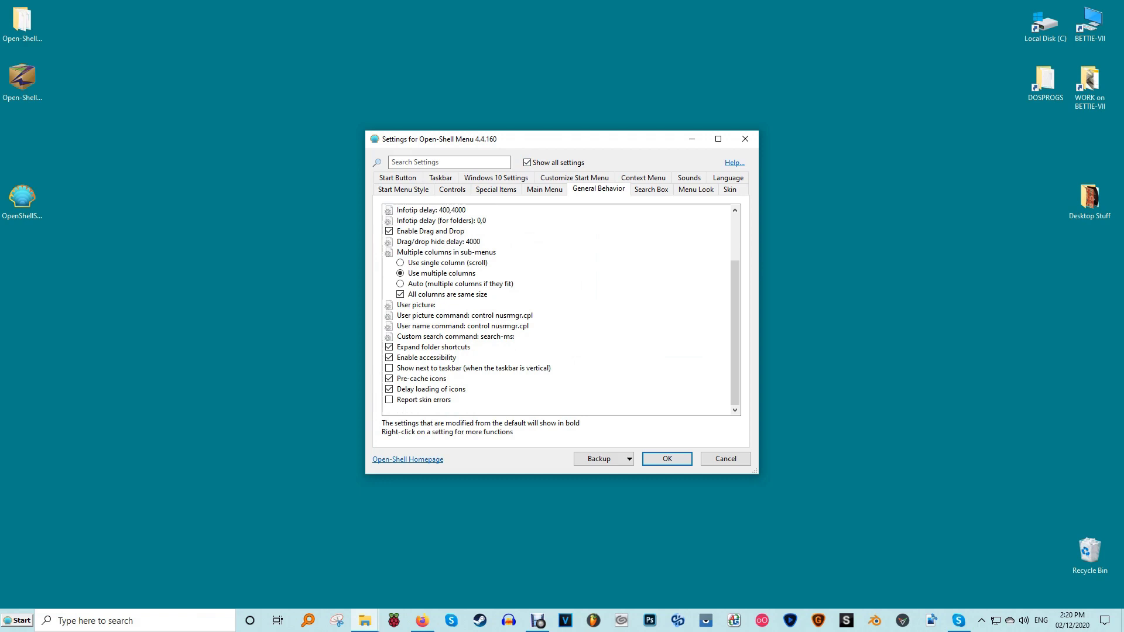
scroll(558, 310, "up", 2)
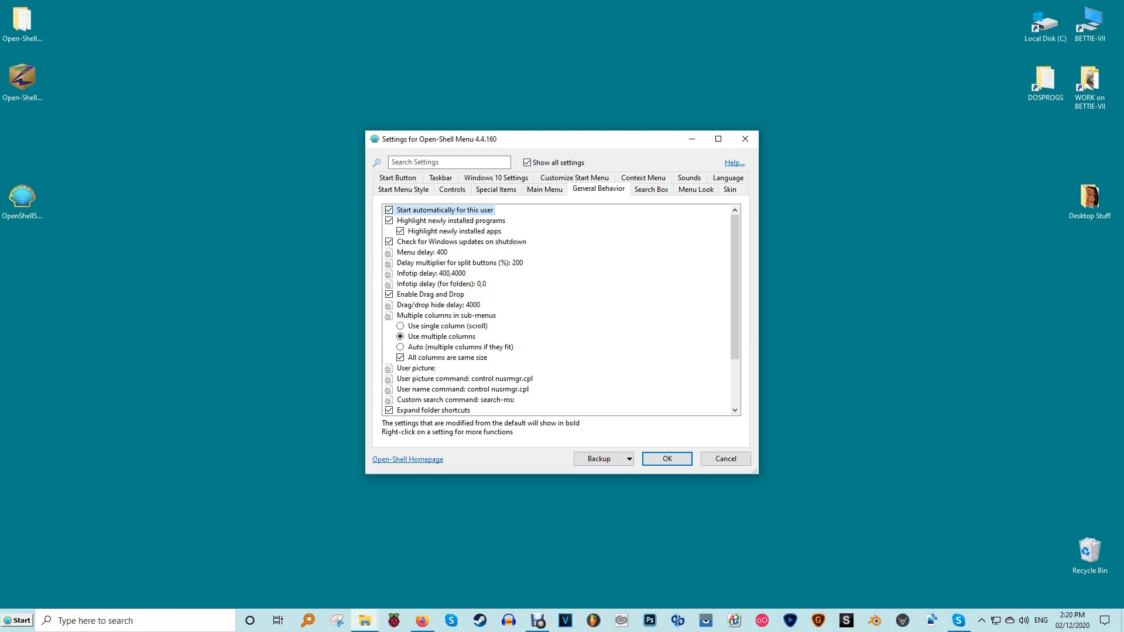
left_click(495, 177)
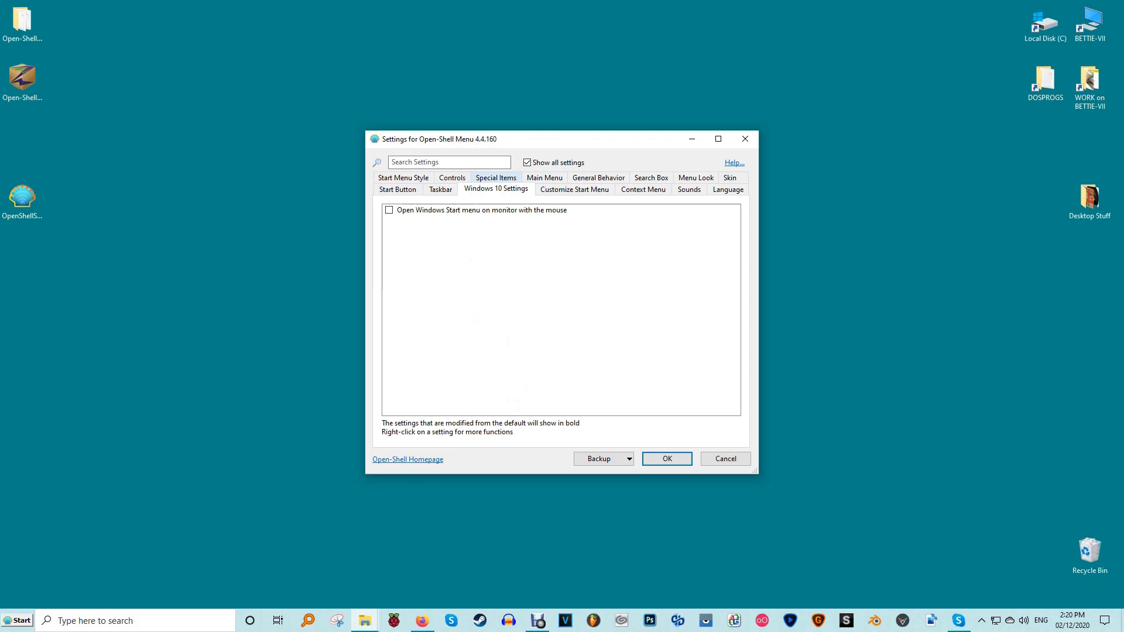
left_click(398, 189)
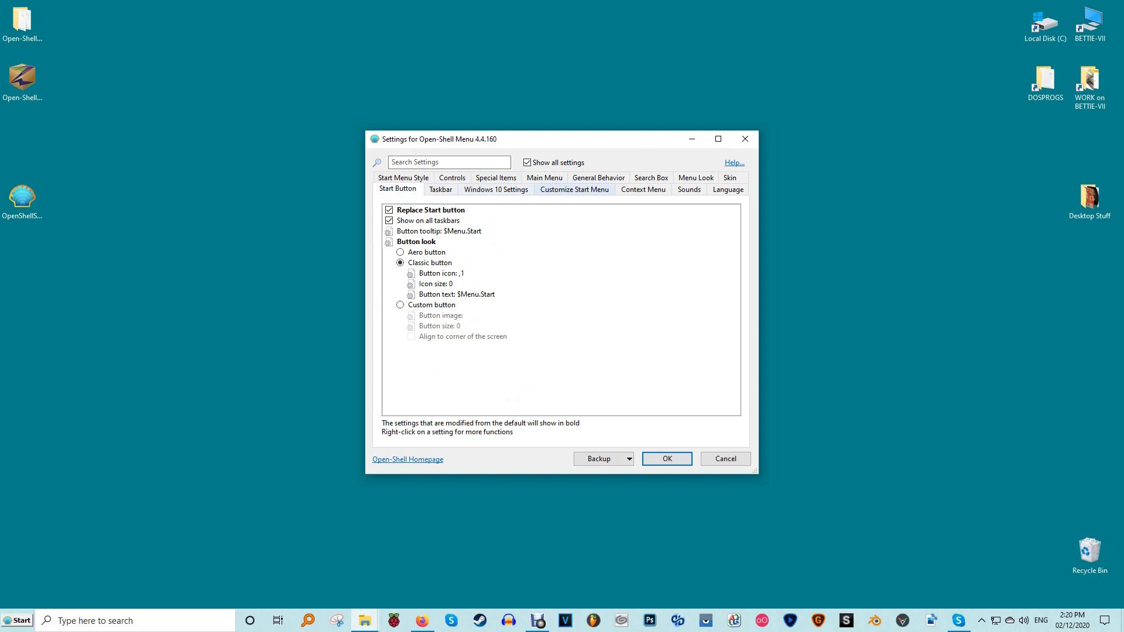
left_click(598, 177)
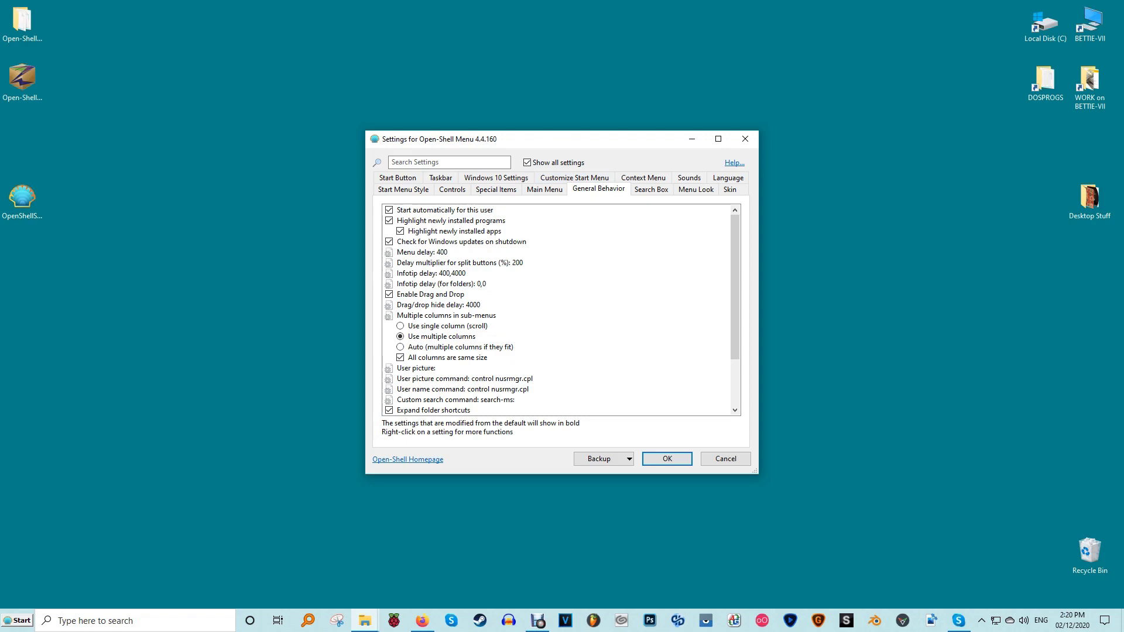
scroll(556, 310, "down", 2)
scroll(556, 310, "up", 2)
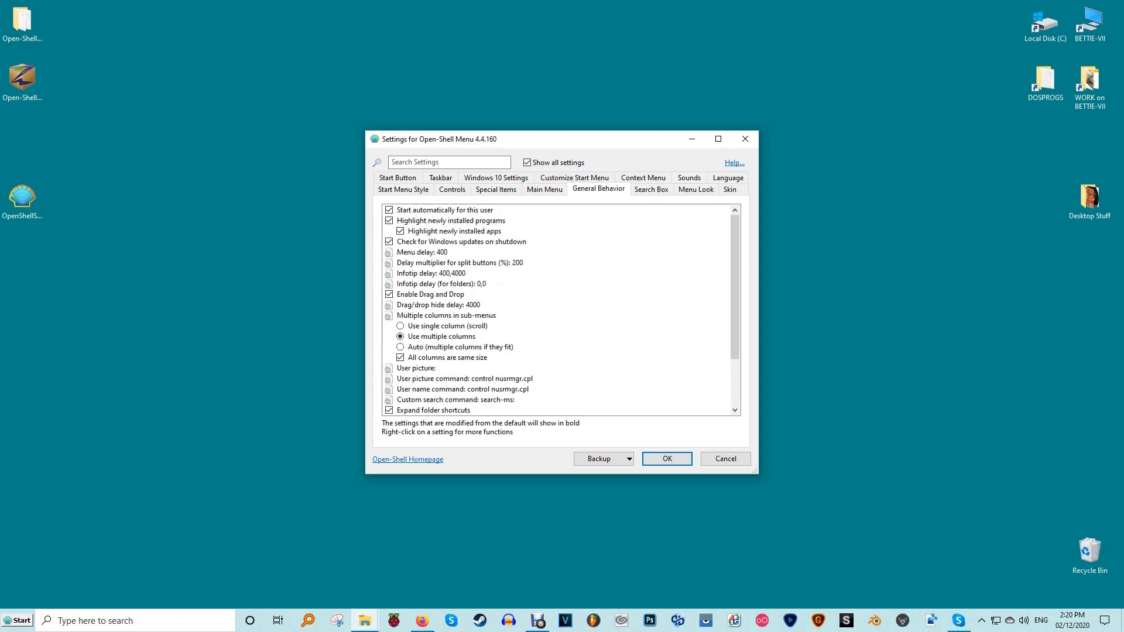